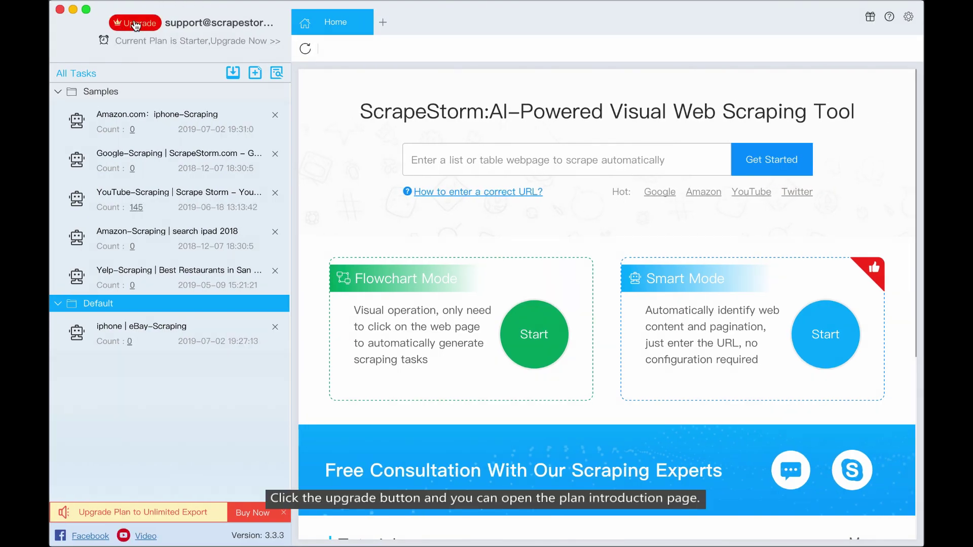
Step: Open the Pricing & Plans page and browse the Starter, Professional and Premium plans
{"action": "left_click", "coordinate": [135, 22]}
{"action": "scroll", "coordinate": [584, 298], "scroll_direction": "down", "scroll_amount": 20}
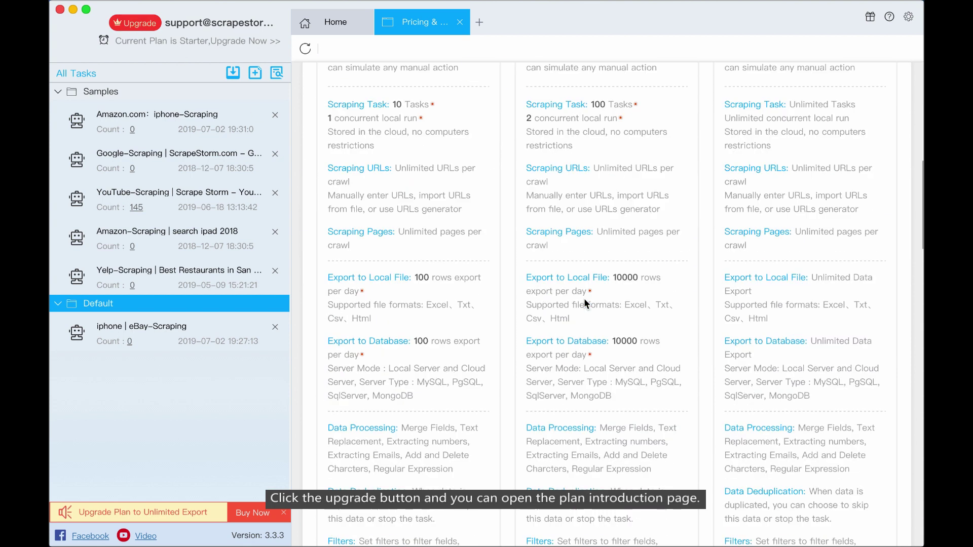
{"action": "scroll", "coordinate": [583, 303], "scroll_direction": "up", "scroll_amount": 20}
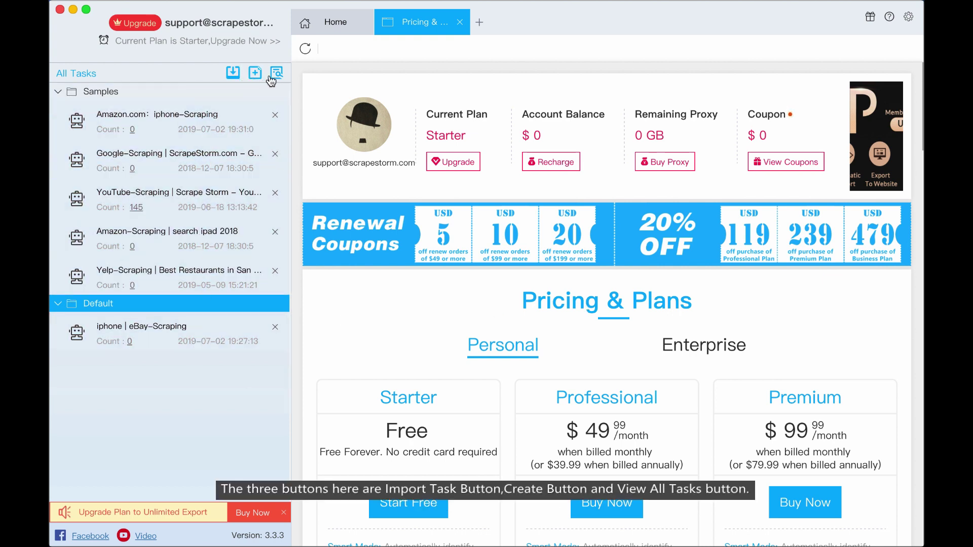
Step: Try the Import, Create and View All Tasks buttons on the task list
{"action": "left_click", "coordinate": [233, 73]}
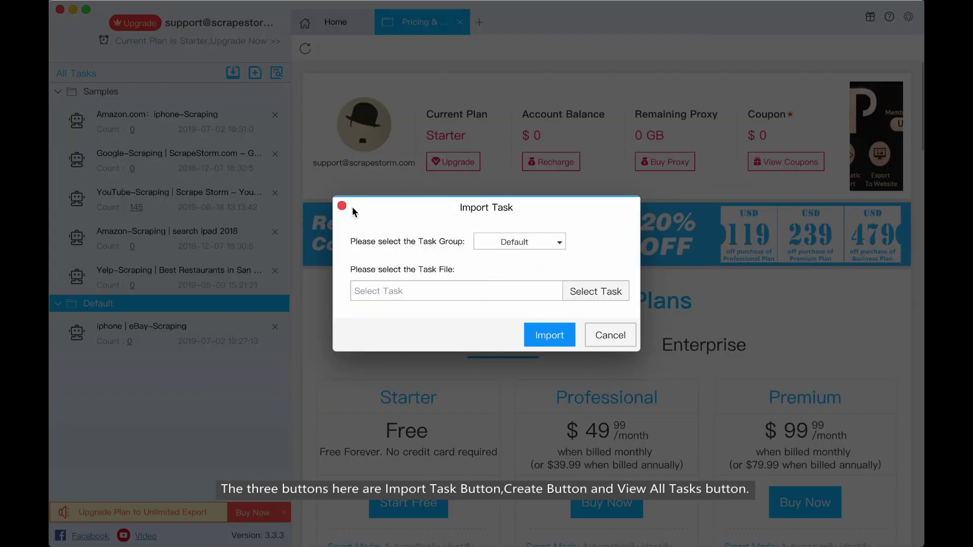
{"action": "left_click", "coordinate": [342, 206]}
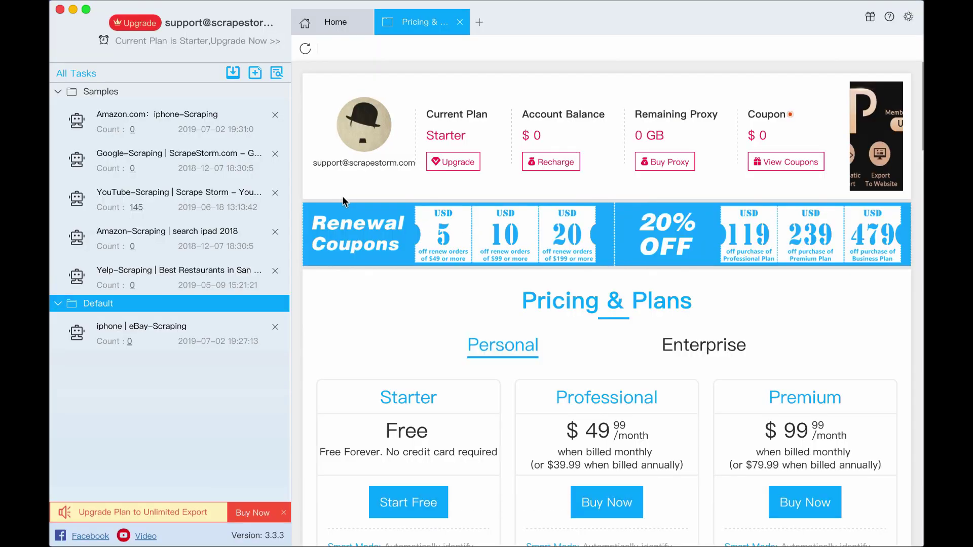
{"action": "left_click", "coordinate": [257, 73]}
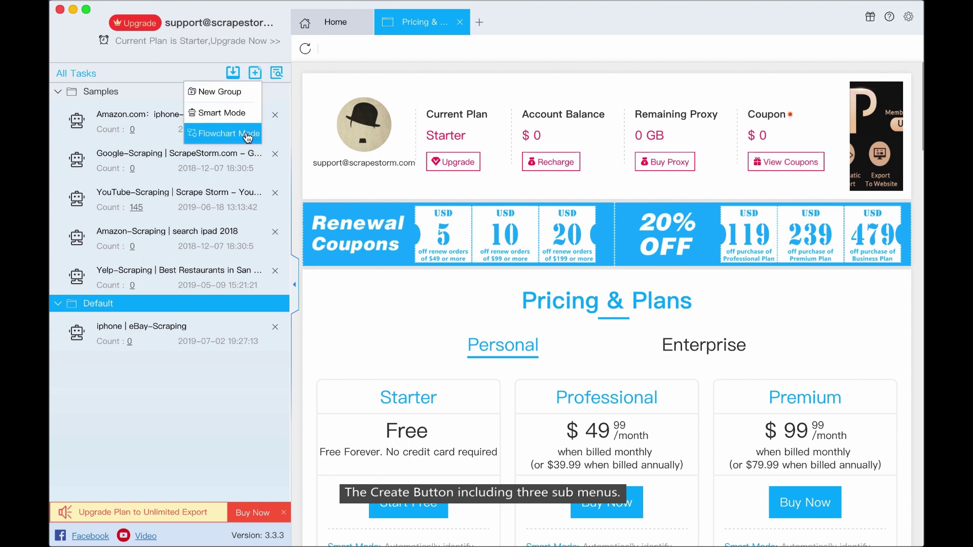
{"action": "left_click", "coordinate": [279, 77]}
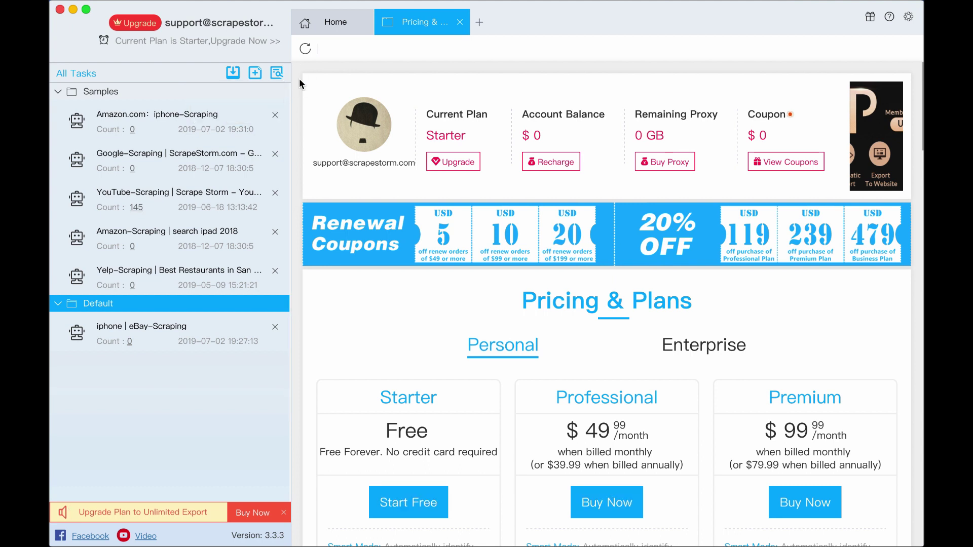
{"action": "left_click", "coordinate": [333, 22]}
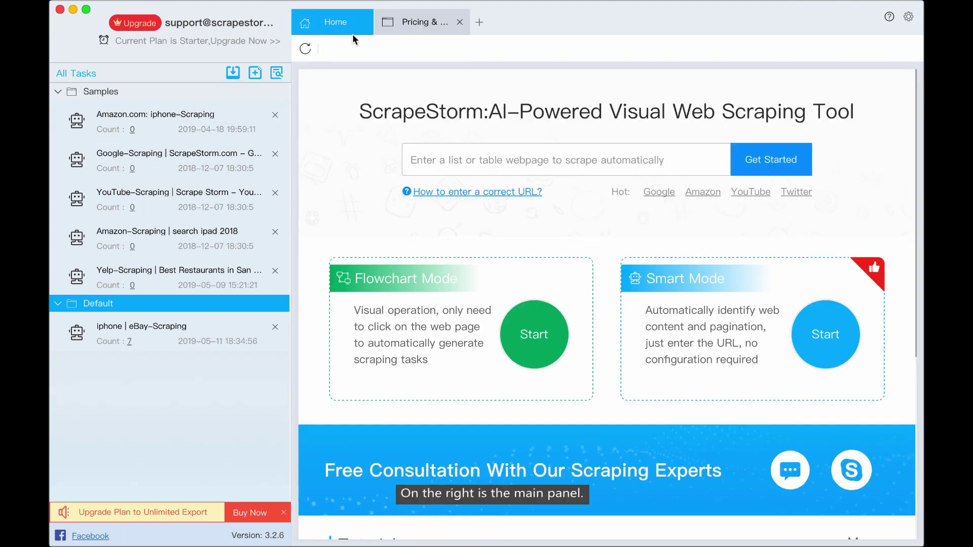
{"action": "left_click", "coordinate": [489, 162]}
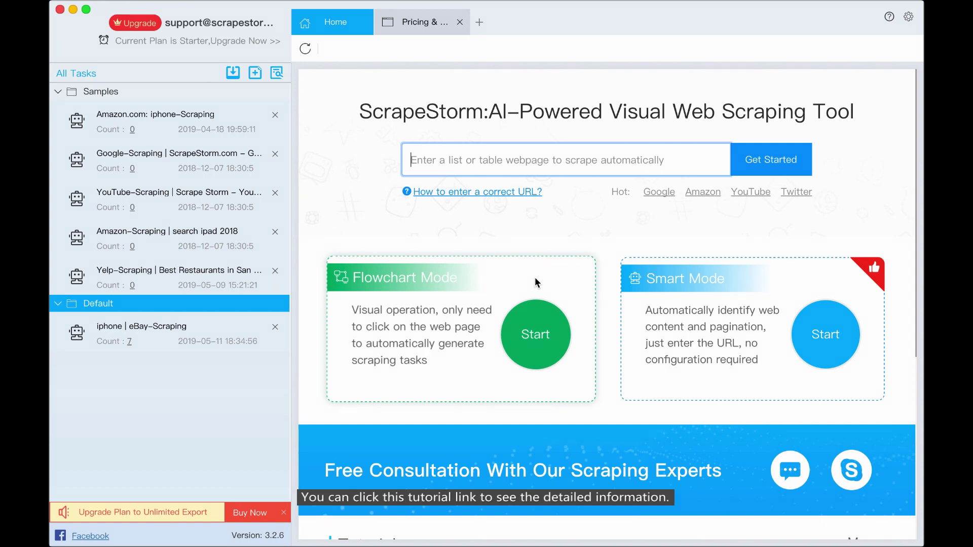
Step: After checking the URL guide, search JoyBuy for iphone and copy the results page address
{"action": "left_click", "coordinate": [491, 195]}
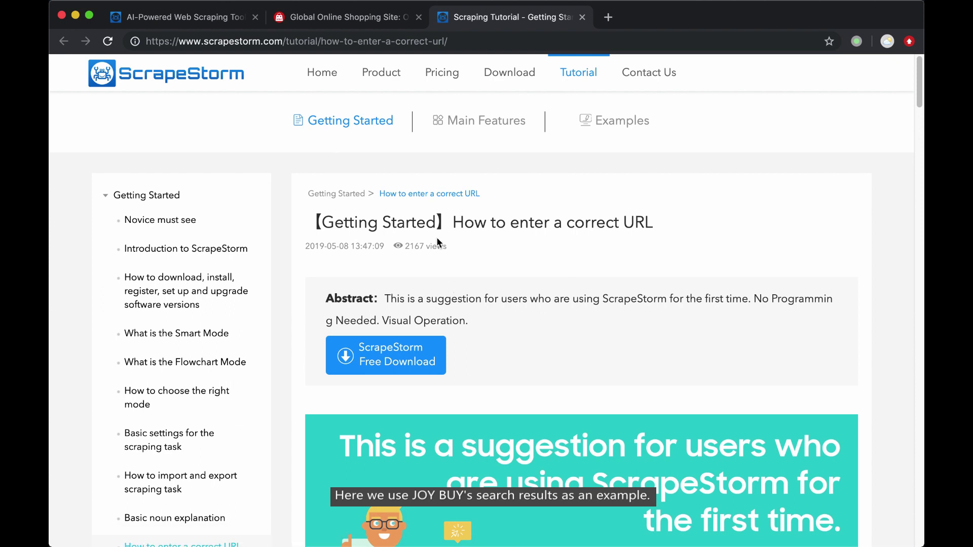
{"action": "left_click", "coordinate": [357, 17]}
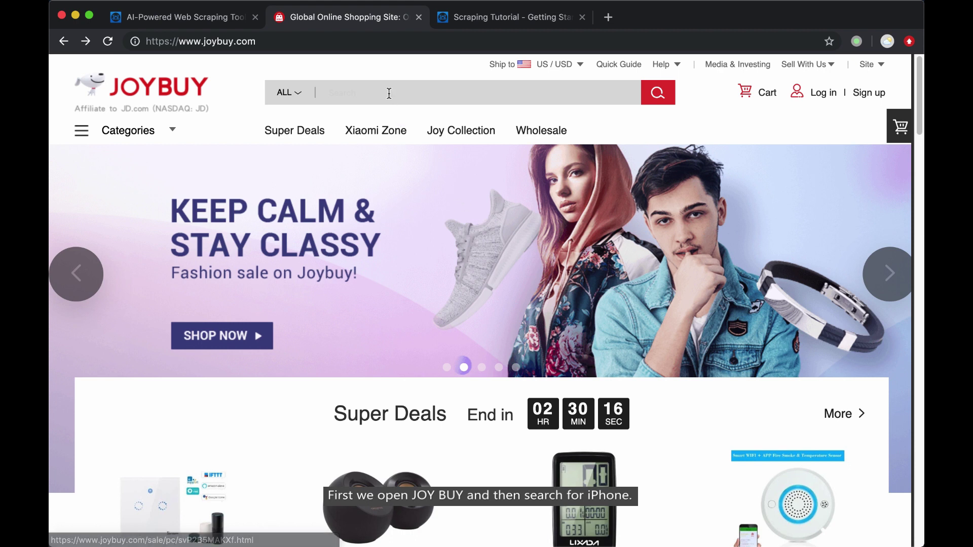
{"action": "left_click", "coordinate": [389, 92]}
{"action": "left_click", "coordinate": [303, 226]}
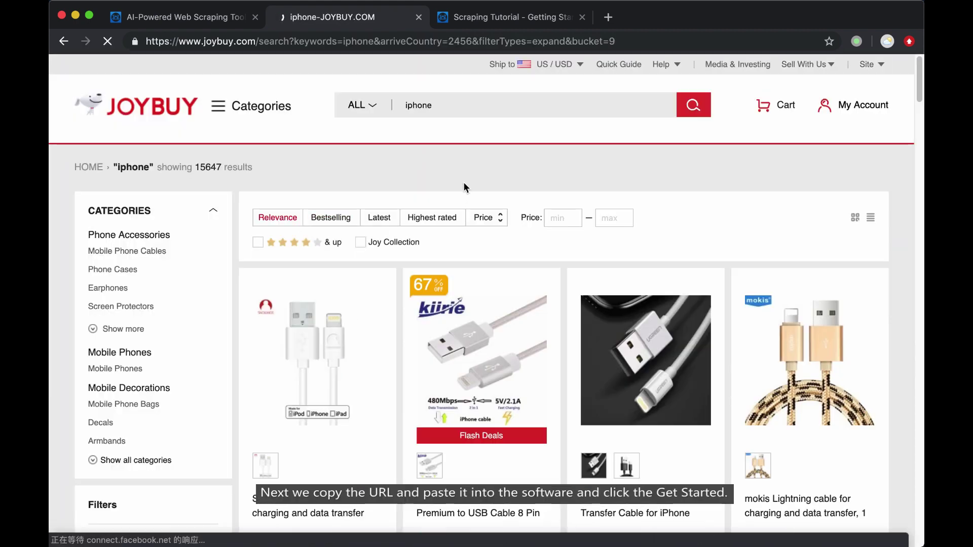
{"action": "left_click", "coordinate": [398, 41]}
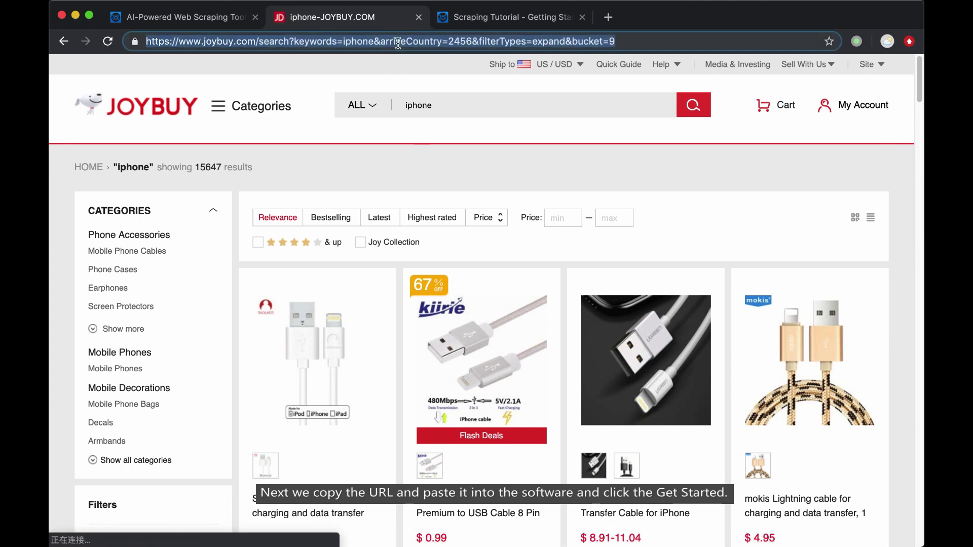
{"action": "key", "text": "ctrl+Left"}
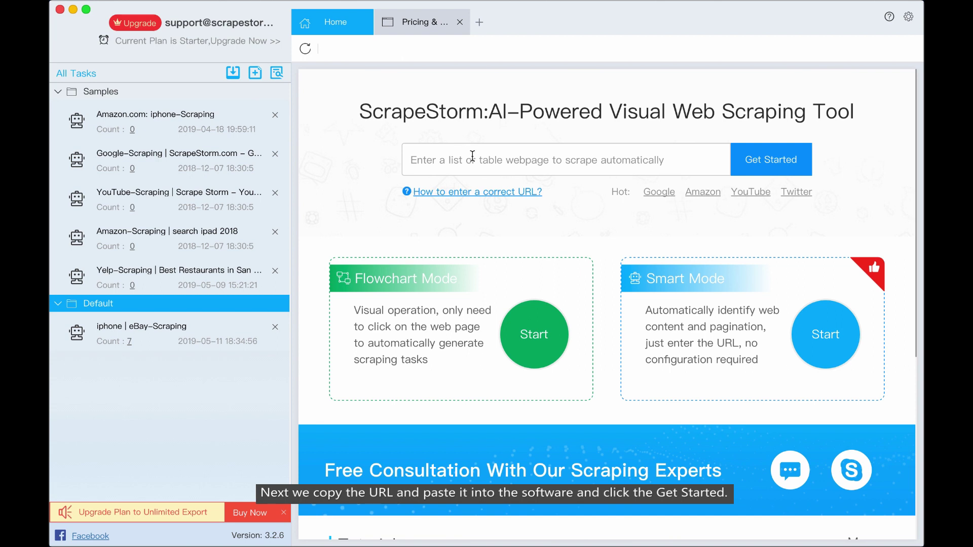
Step: Paste the JoyBuy iphone results URL into the smart-mode box and start the iphone-JOYBUY.COM task
{"action": "left_click", "coordinate": [472, 155]}
{"action": "key", "text": "super+v"}
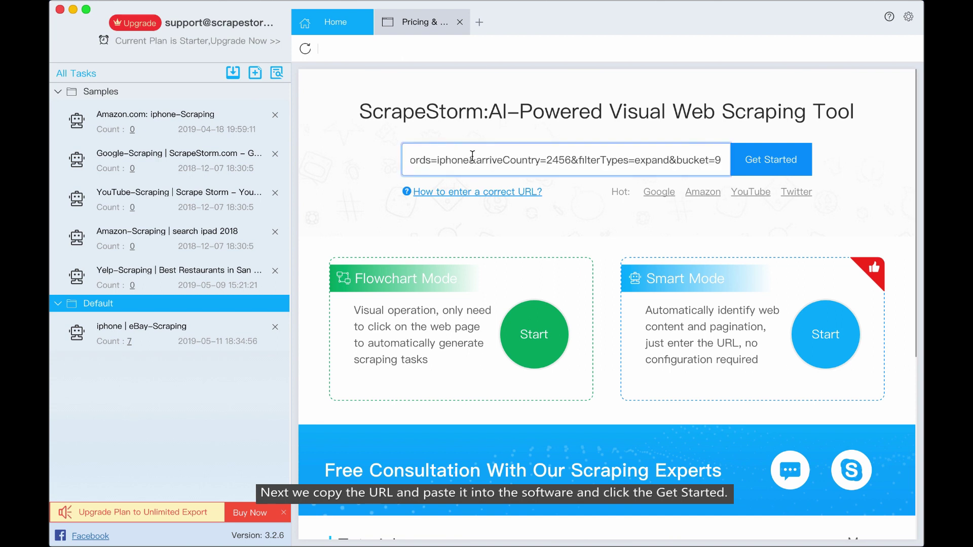
{"action": "left_click", "coordinate": [785, 169]}
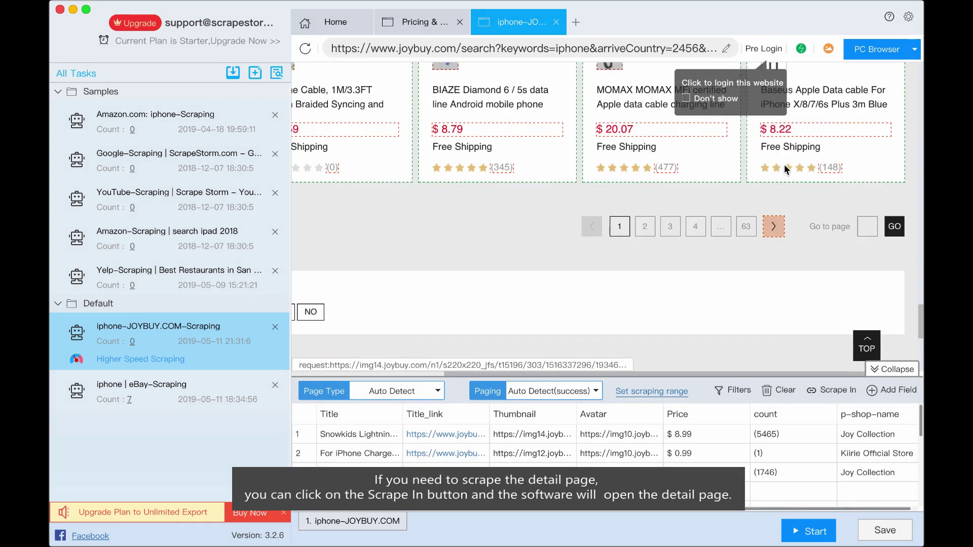
Step: Scrape into the product detail page, add a Headline field, and delete the Field1 column
{"action": "left_click", "coordinate": [838, 399]}
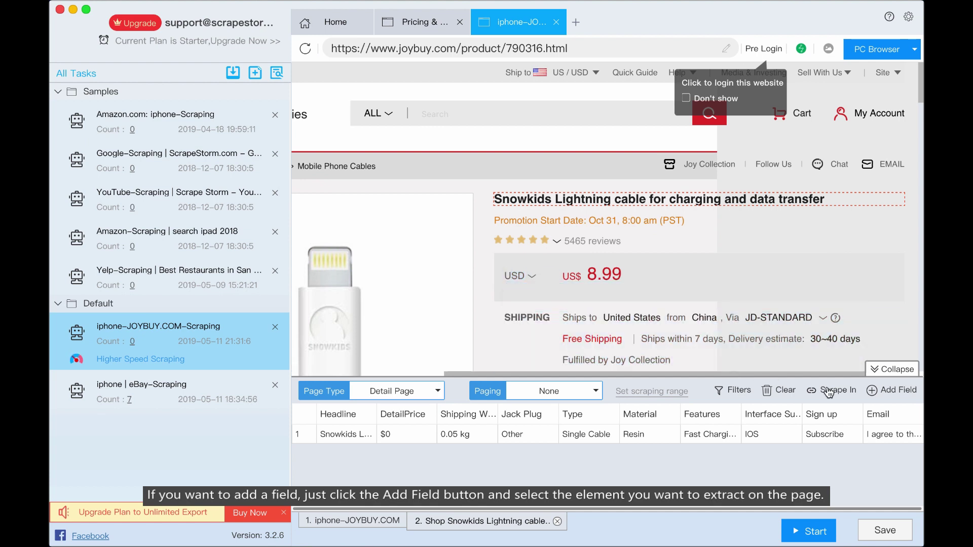
{"action": "left_click", "coordinate": [878, 394]}
{"action": "left_click", "coordinate": [653, 200]}
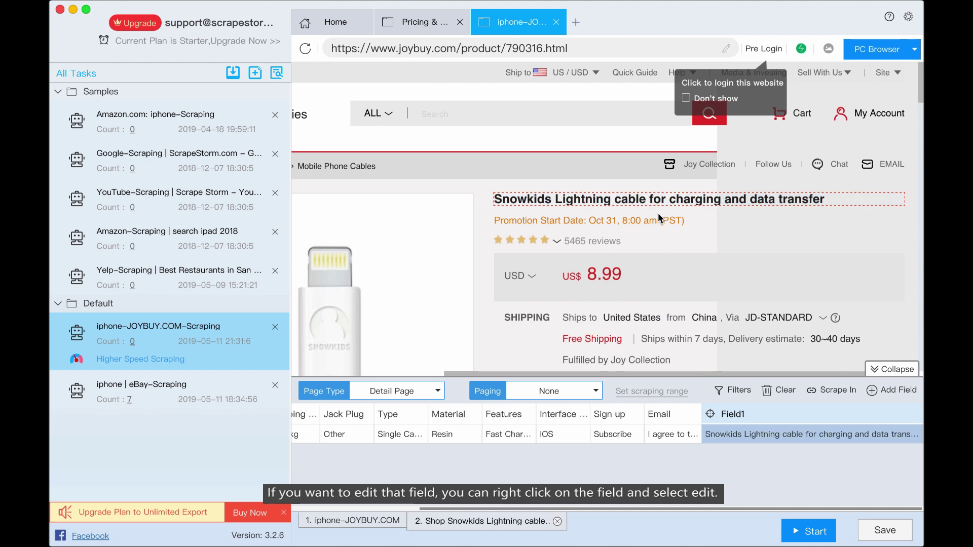
{"action": "right_click", "coordinate": [754, 434]}
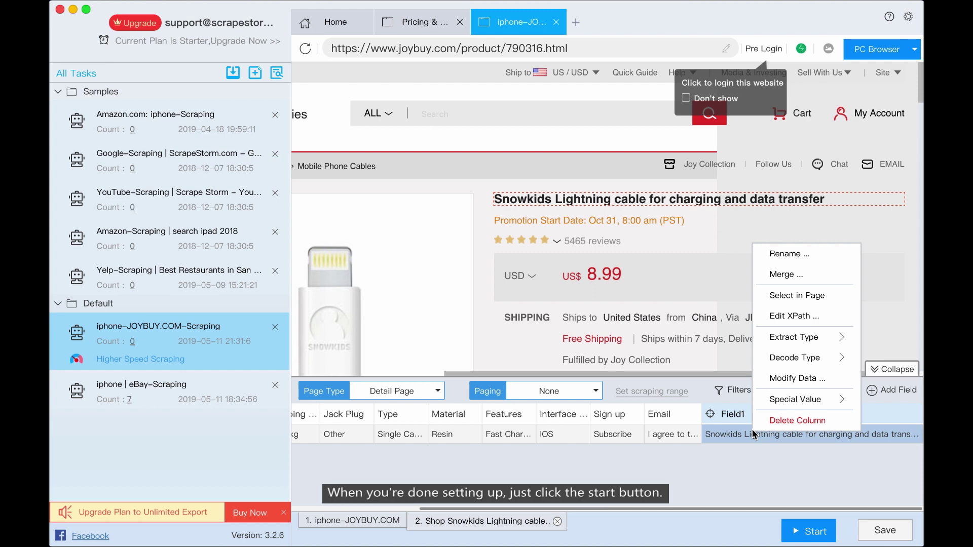
{"action": "left_click", "coordinate": [761, 421]}
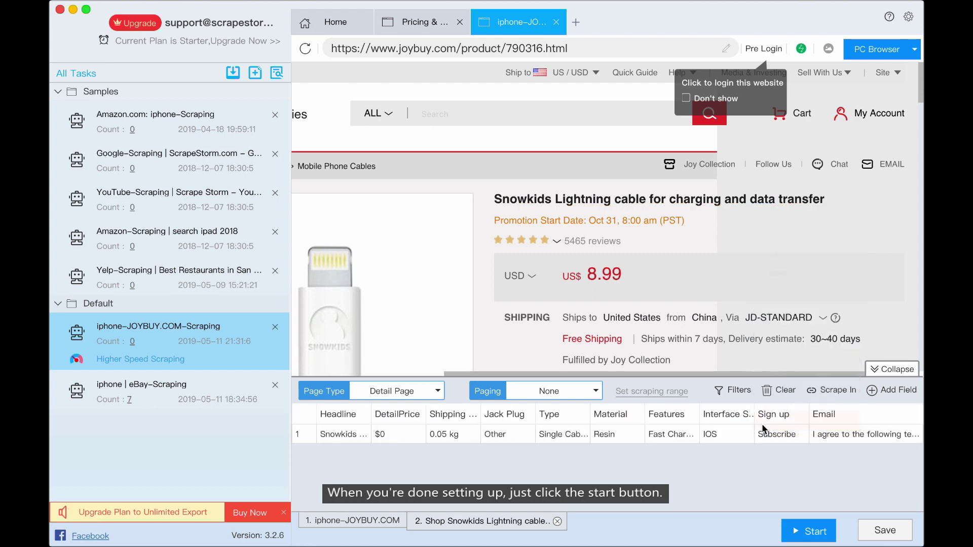
Step: Review the IP Rotation, Export, Download, Speed Boost, Deduplication and Developer settings unchanged, then start the task
{"action": "left_click", "coordinate": [811, 531]}
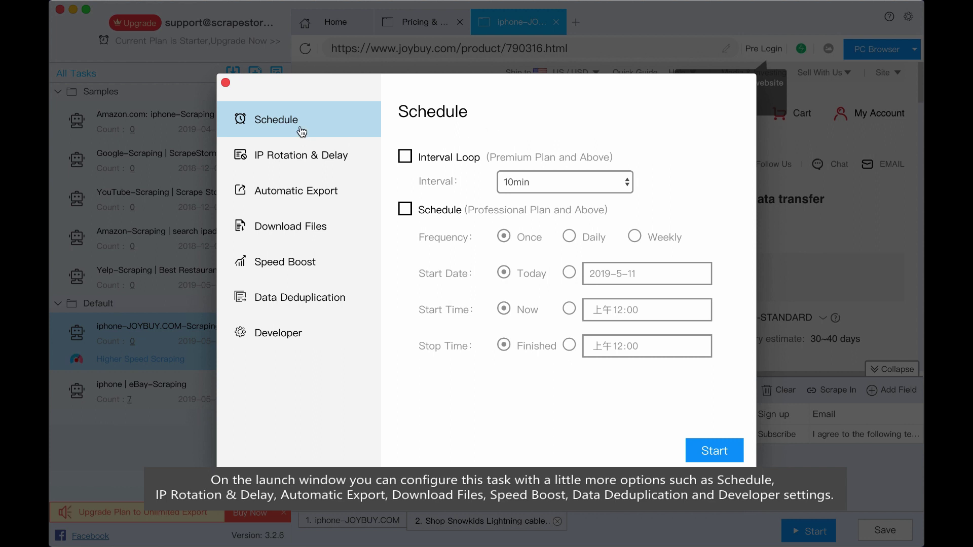
{"action": "left_click", "coordinate": [296, 164]}
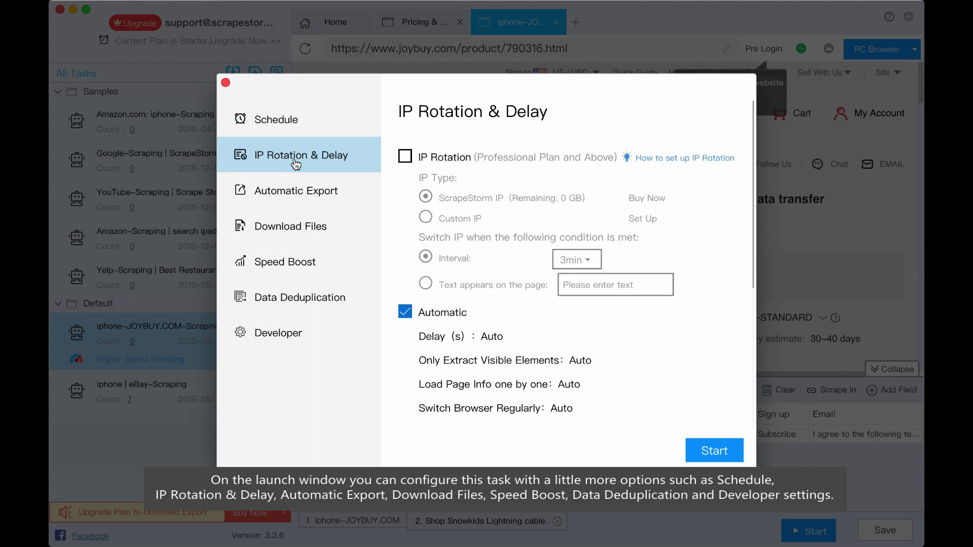
{"action": "left_click", "coordinate": [296, 195]}
{"action": "left_click", "coordinate": [295, 228]}
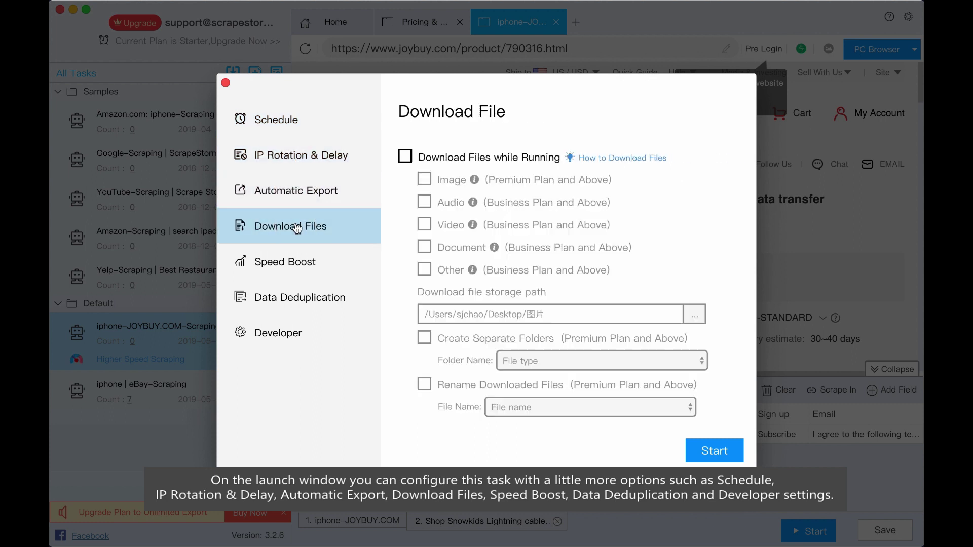
{"action": "left_click", "coordinate": [292, 262]}
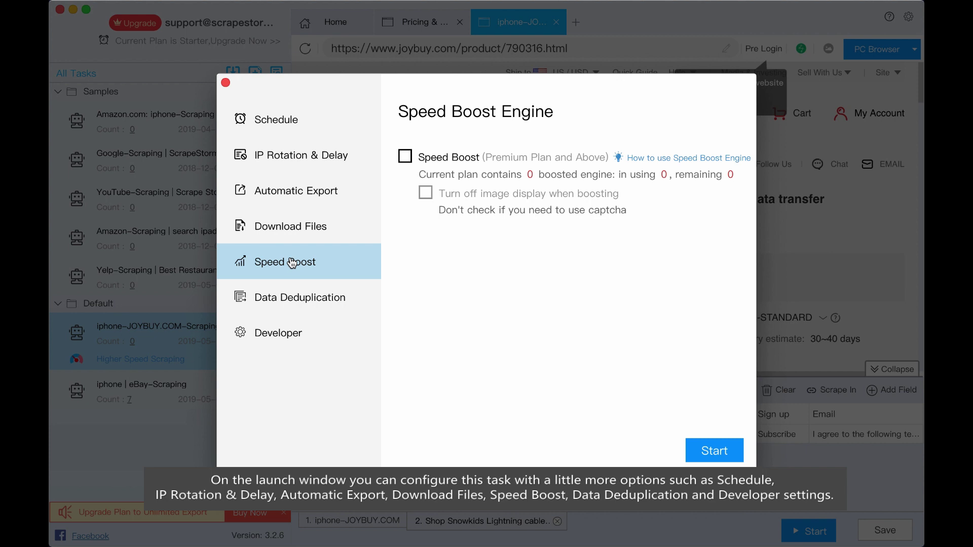
{"action": "left_click", "coordinate": [292, 308]}
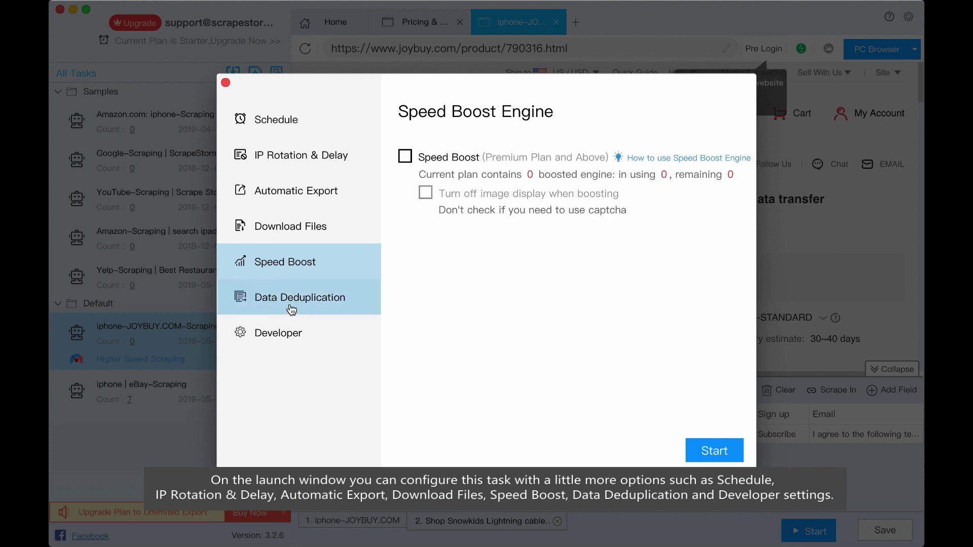
{"action": "left_click", "coordinate": [289, 333]}
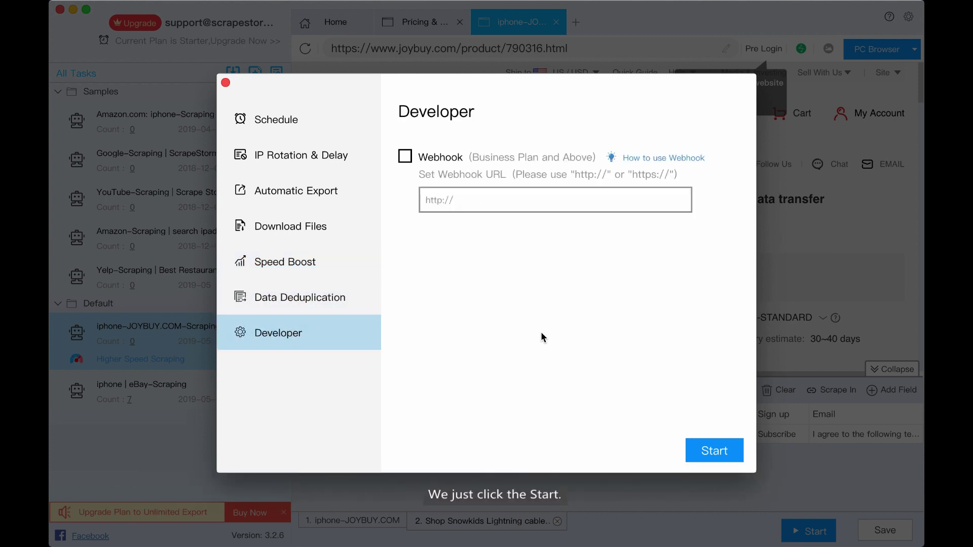
{"action": "left_click", "coordinate": [712, 449]}
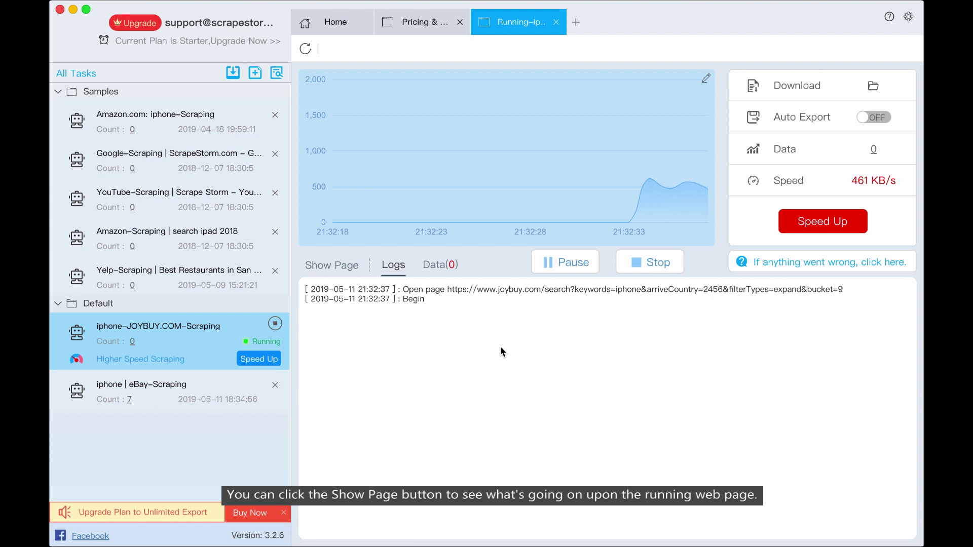
Step: Watch the live scraping page briefly, then view the two extracted rows in the Data tab
{"action": "left_click", "coordinate": [332, 265]}
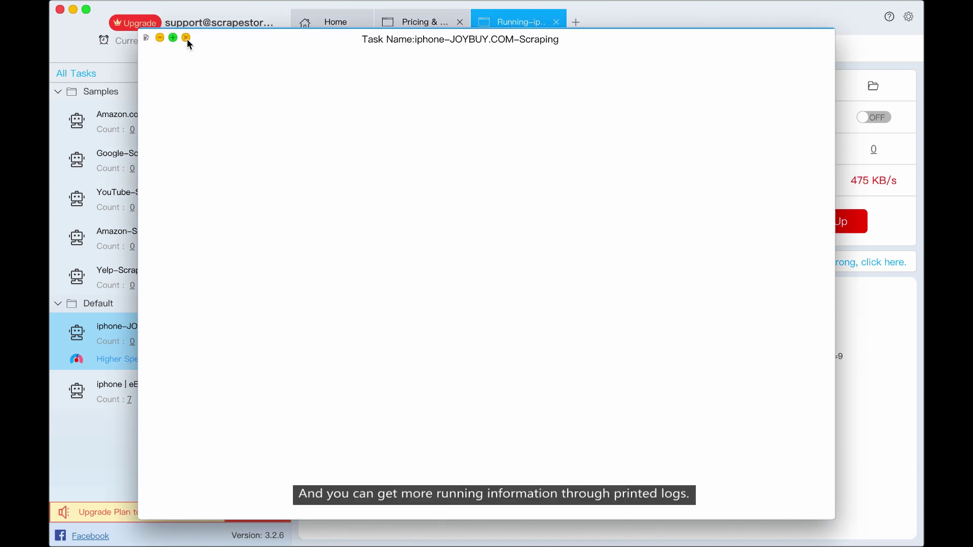
{"action": "left_click", "coordinate": [187, 39]}
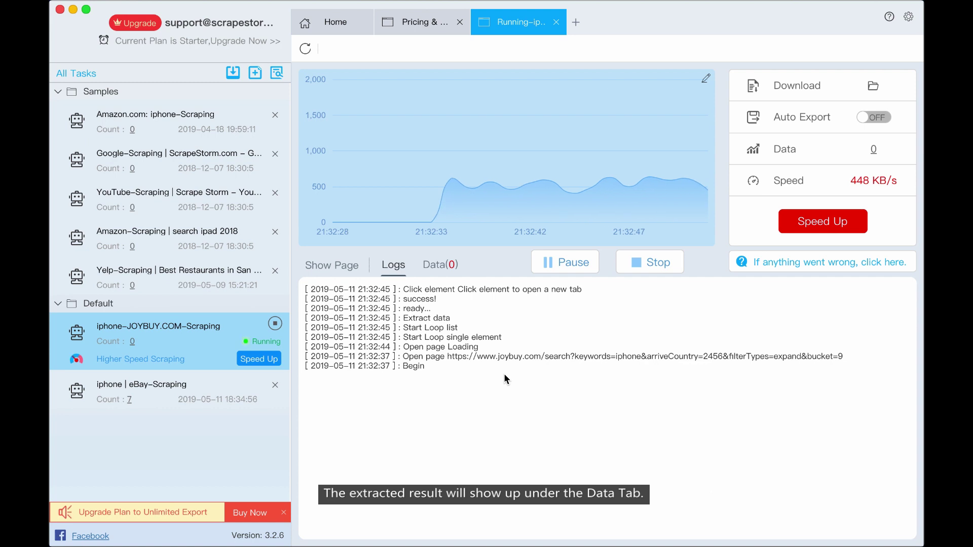
{"action": "left_click", "coordinate": [450, 270]}
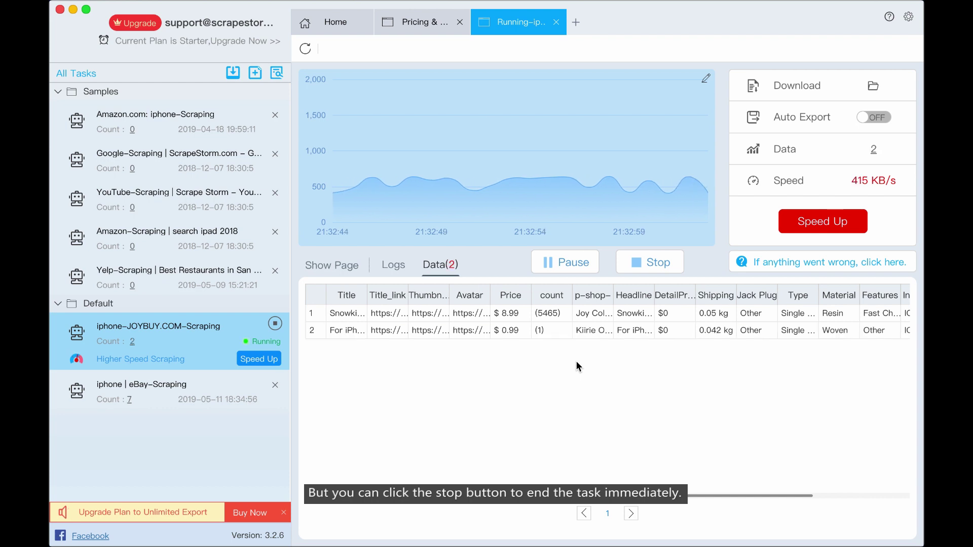
Step: Stop the task and export the two rows as Excel file joybuy.xlsx on the Desktop
{"action": "left_click", "coordinate": [649, 262]}
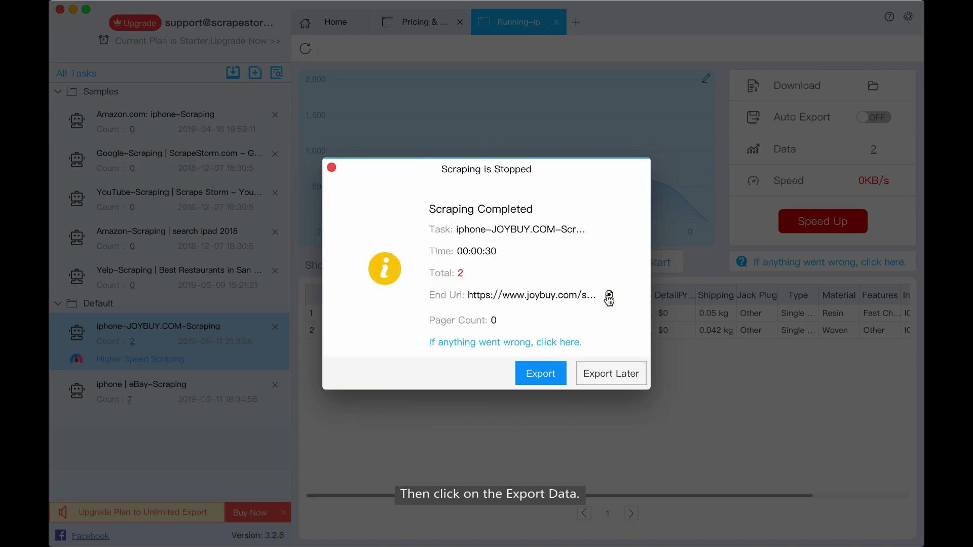
{"action": "left_click", "coordinate": [538, 377]}
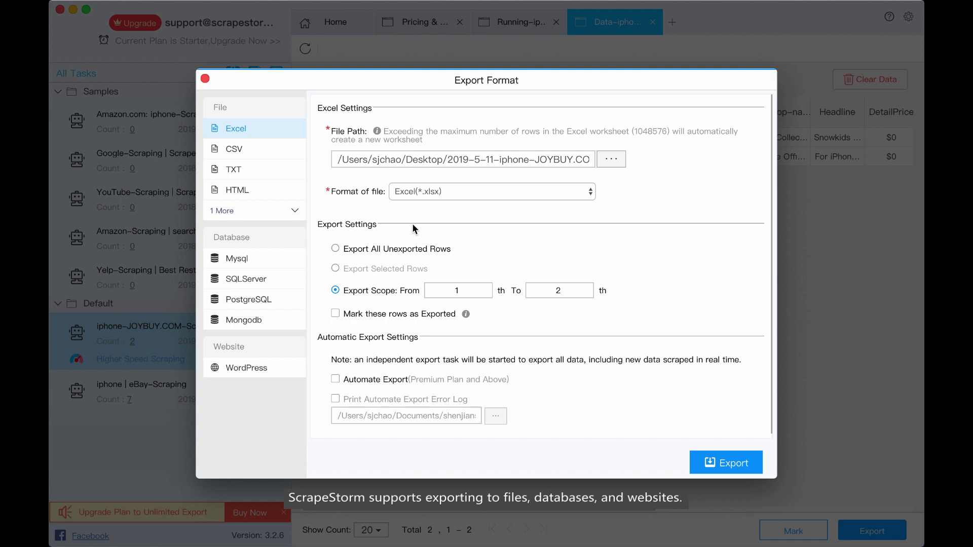
{"action": "left_click", "coordinate": [609, 161]}
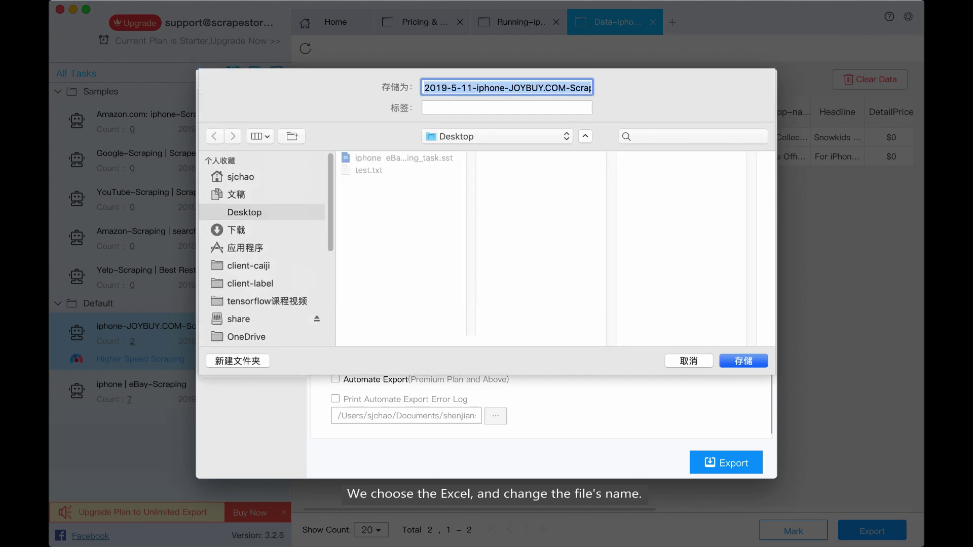
{"action": "type", "text": "joybuy.xlsx"}
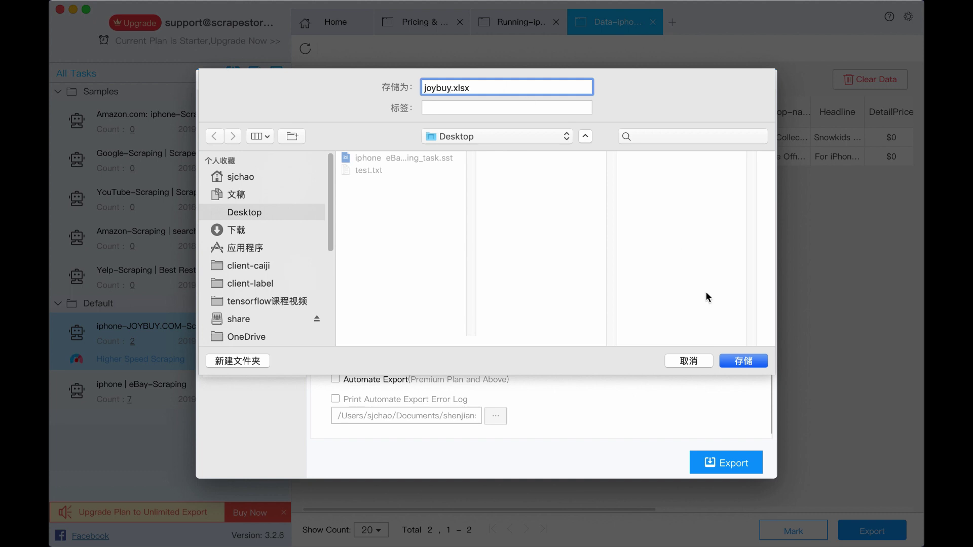
{"action": "left_click", "coordinate": [741, 360]}
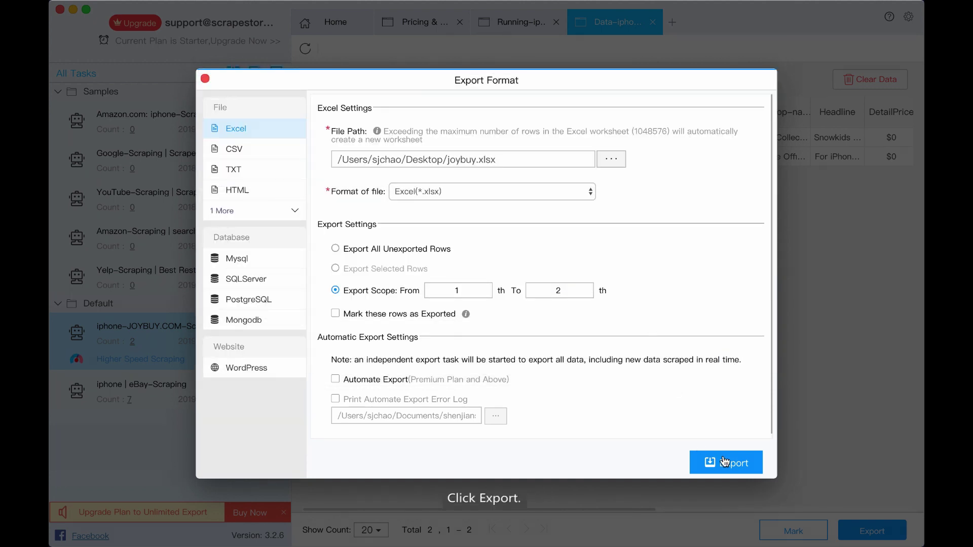
{"action": "left_click", "coordinate": [724, 463]}
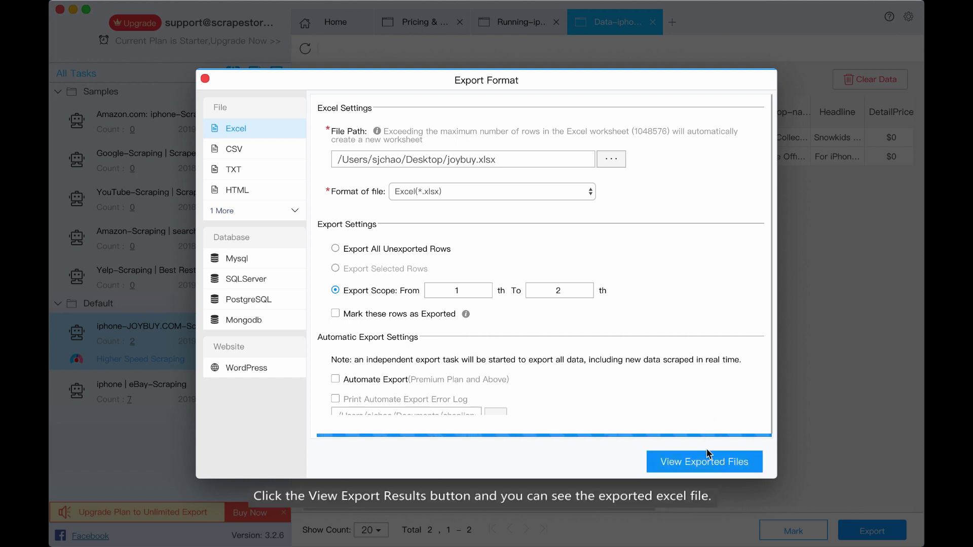
Step: Open joybuy.xlsx from the exported files folder to check it, then close it and Finder
{"action": "left_click", "coordinate": [709, 458]}
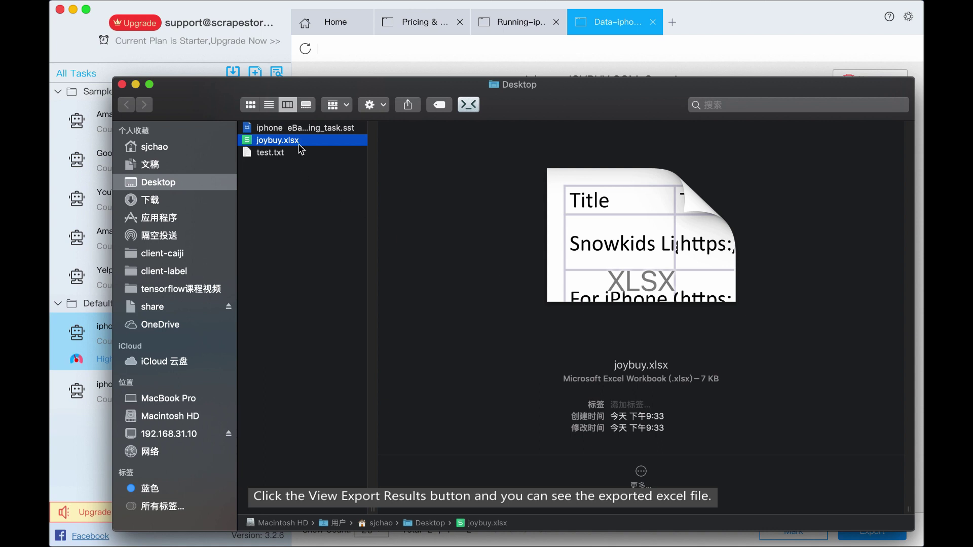
{"action": "double_click", "coordinate": [299, 145]}
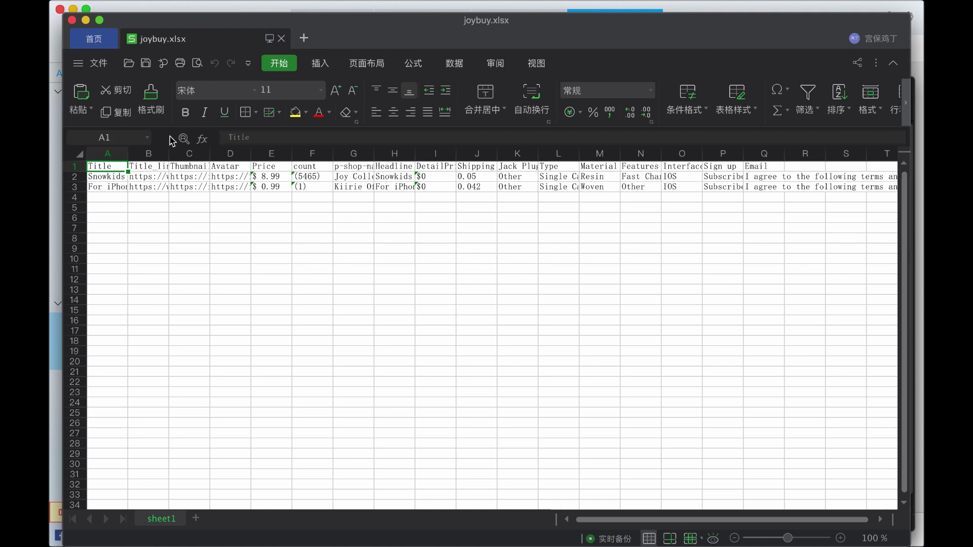
{"action": "left_click", "coordinate": [73, 21]}
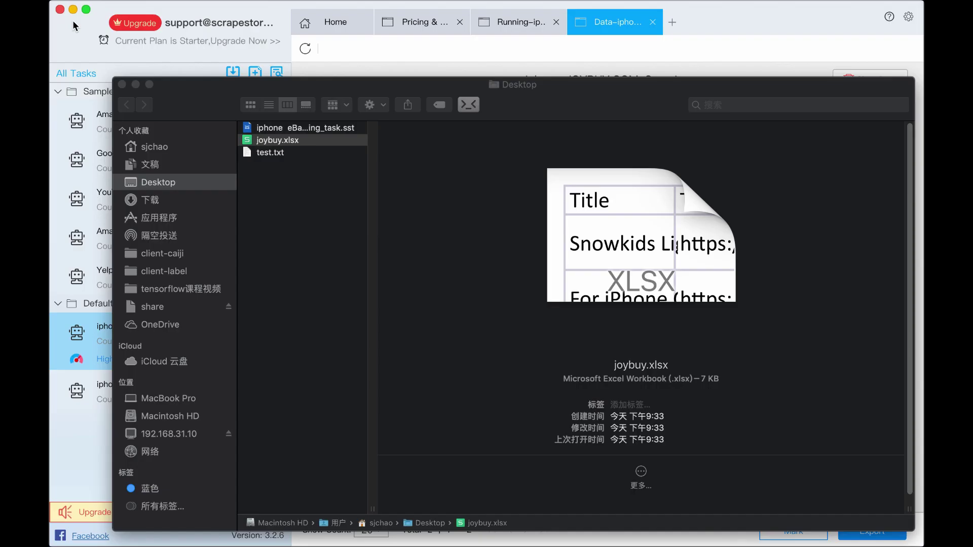
{"action": "left_click", "coordinate": [122, 85]}
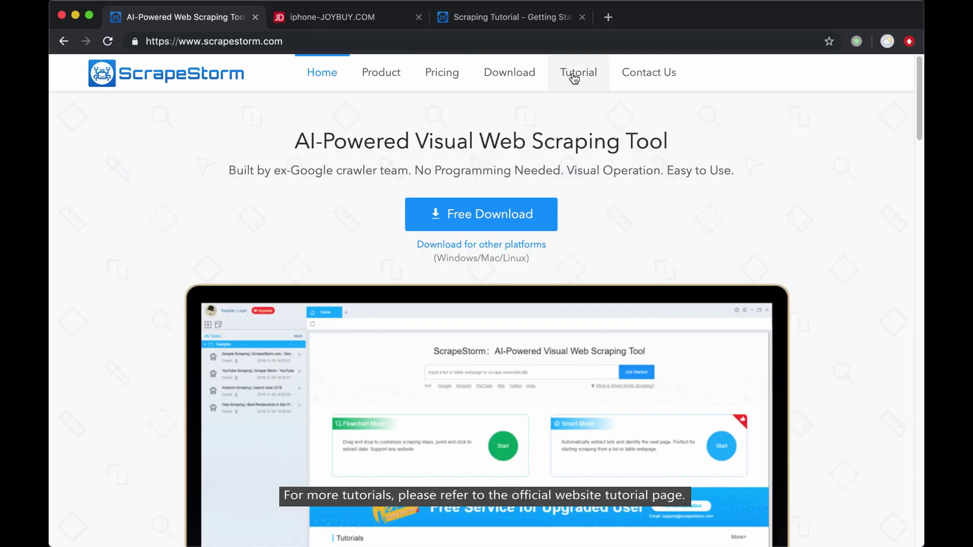
Step: Visit the Tutorial document center, then open the Contact Us page and scroll its form
{"action": "left_click", "coordinate": [576, 74]}
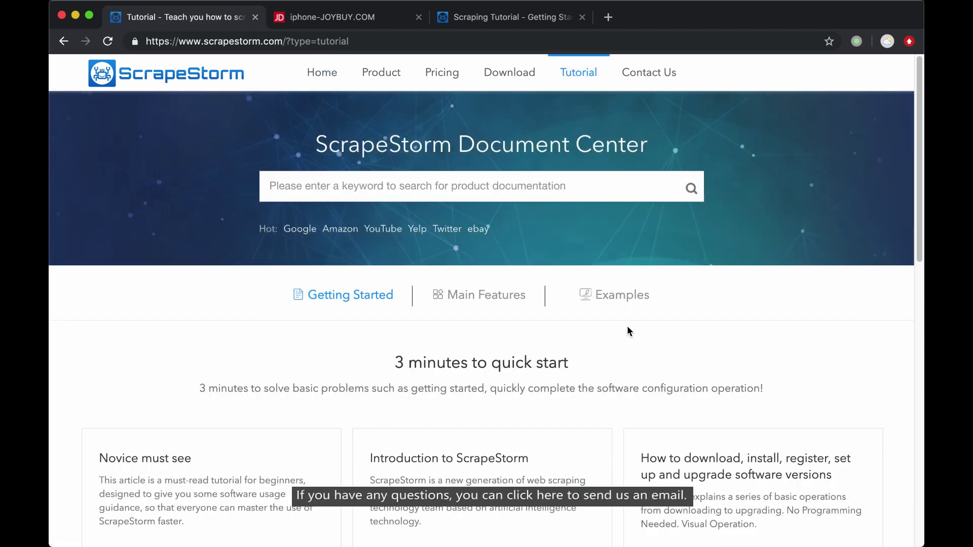
{"action": "left_click", "coordinate": [650, 76]}
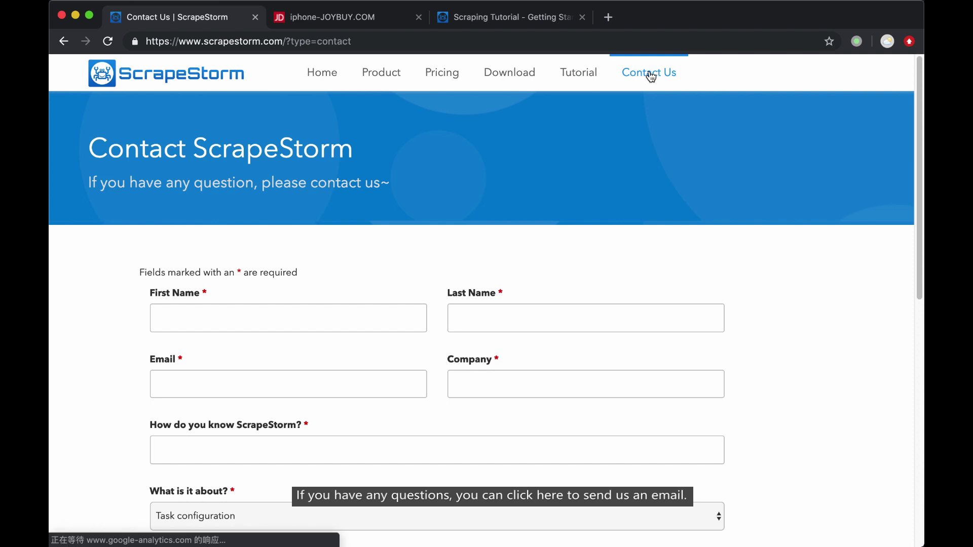
{"action": "scroll", "coordinate": [403, 321], "scroll_direction": "down", "scroll_amount": 2}
{"action": "scroll", "coordinate": [404, 321], "scroll_direction": "down", "scroll_amount": 8}
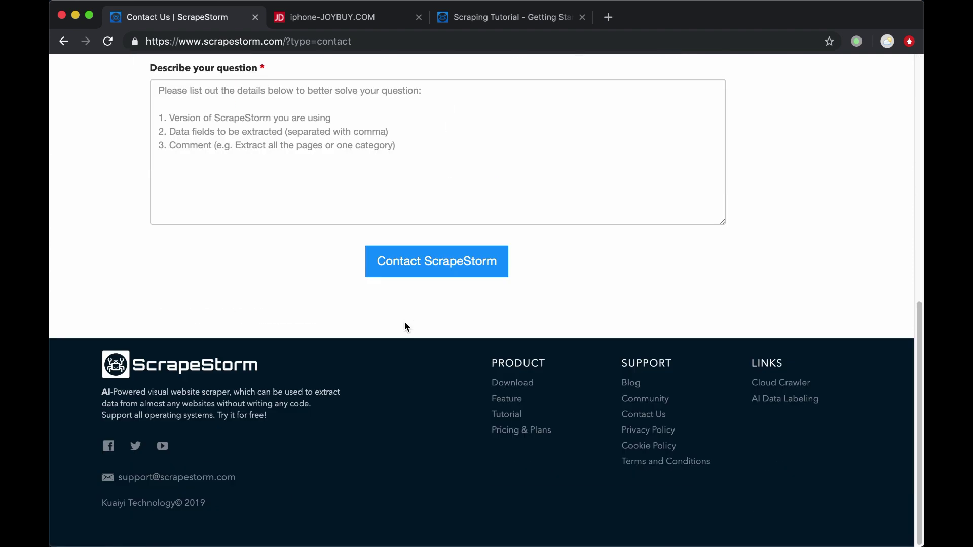
{"action": "scroll", "coordinate": [405, 322], "scroll_direction": "up", "scroll_amount": 8}
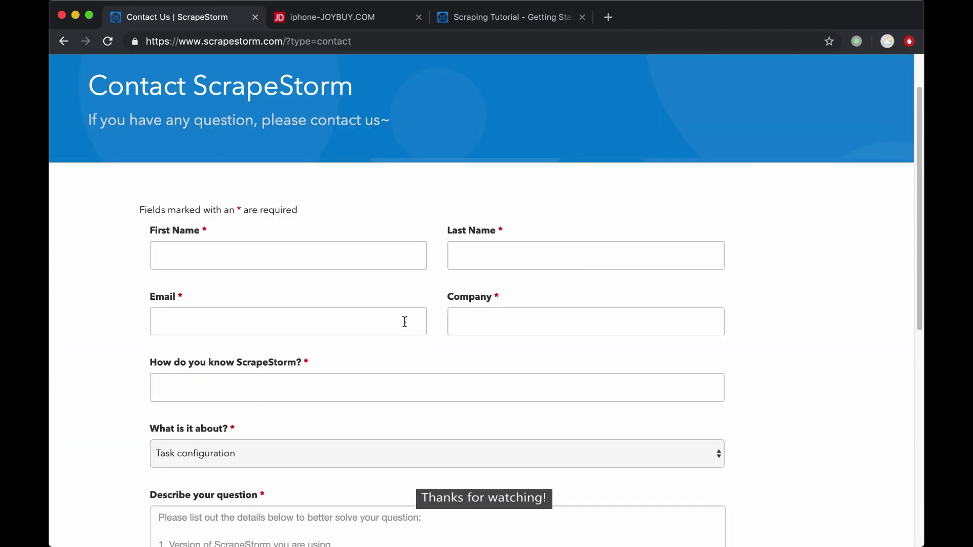